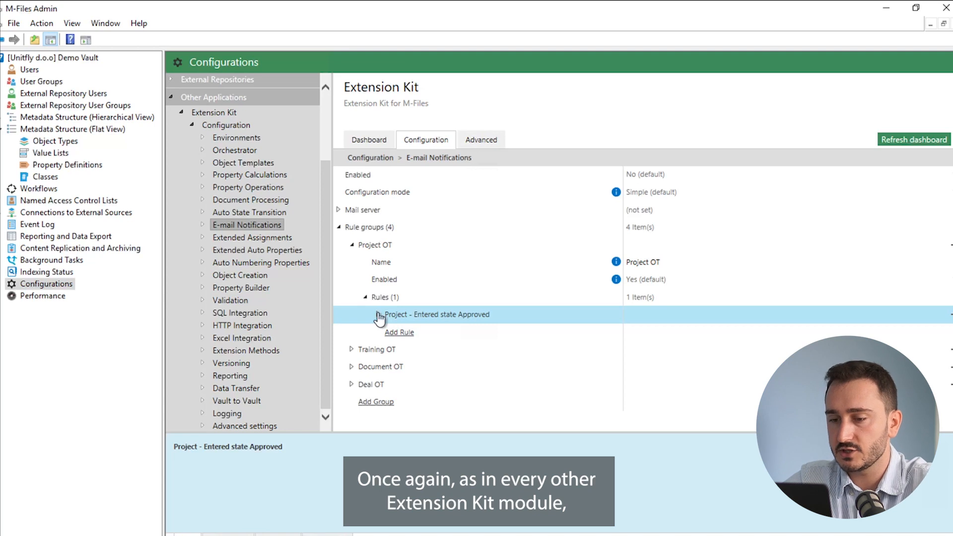
Expand the Project - Entered state Approved rule and examine its description, configuration mode and notification type settings
{"action": "left_click", "coordinate": [378, 315]}
{"action": "scroll", "coordinate": [431, 275], "scroll_direction": "down", "scroll_amount": 2}
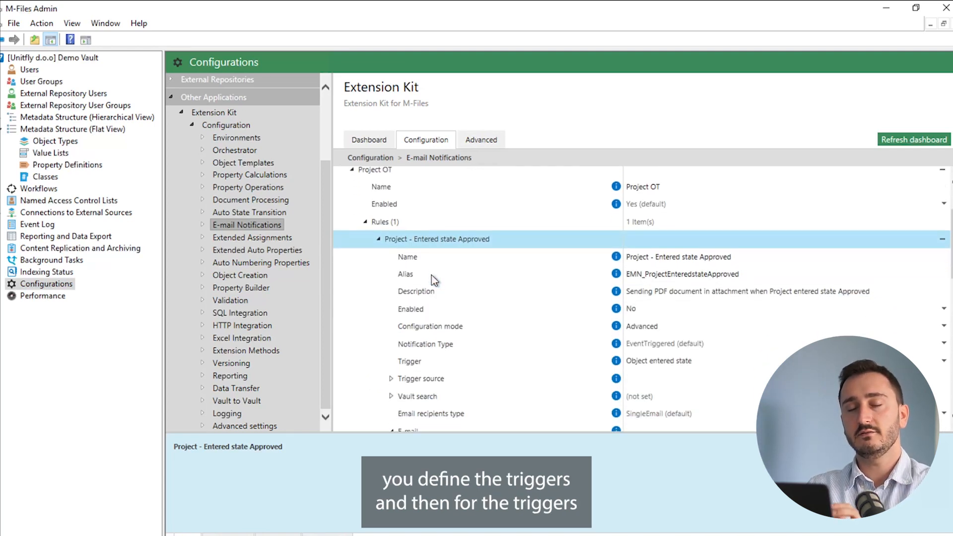
{"action": "scroll", "coordinate": [431, 275], "scroll_direction": "down", "scroll_amount": 1}
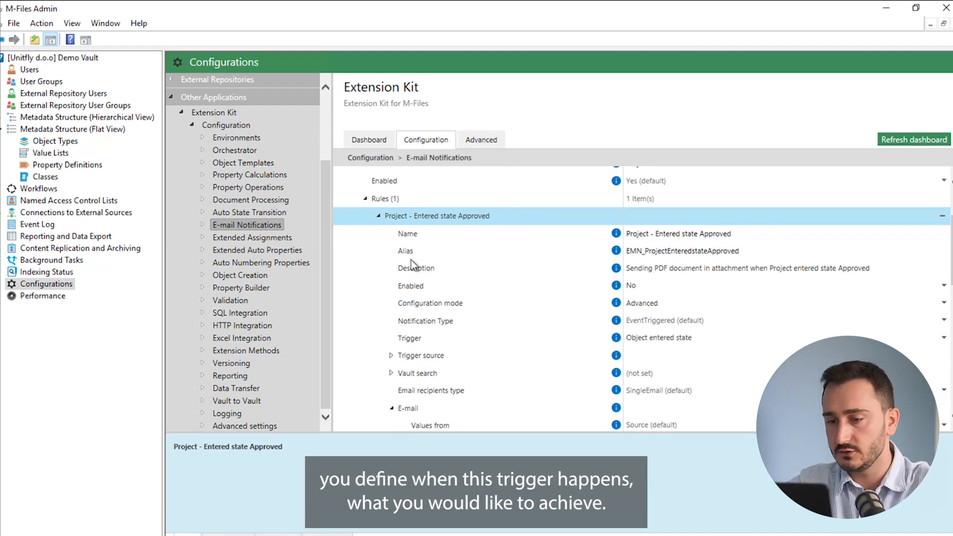
{"action": "left_click", "coordinate": [377, 217]}
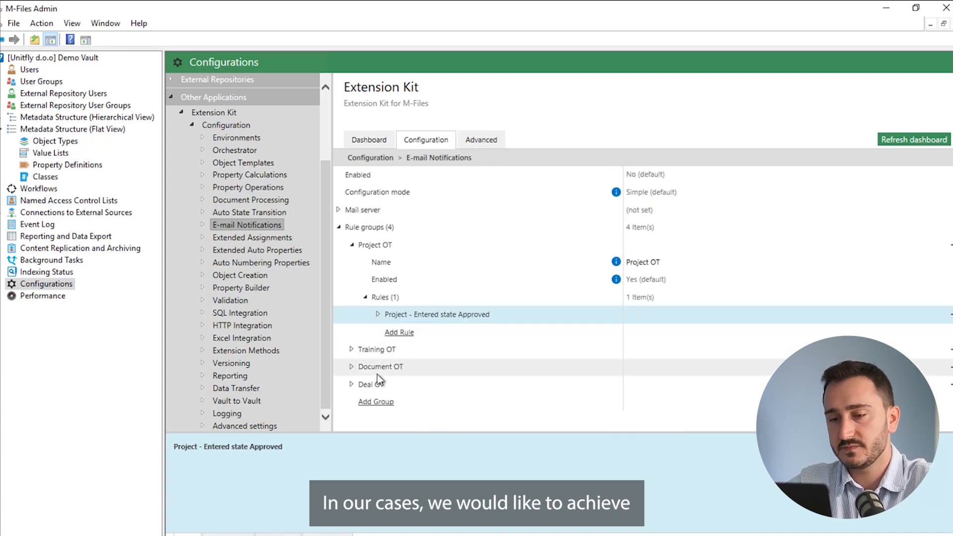
{"action": "left_click", "coordinate": [376, 314]}
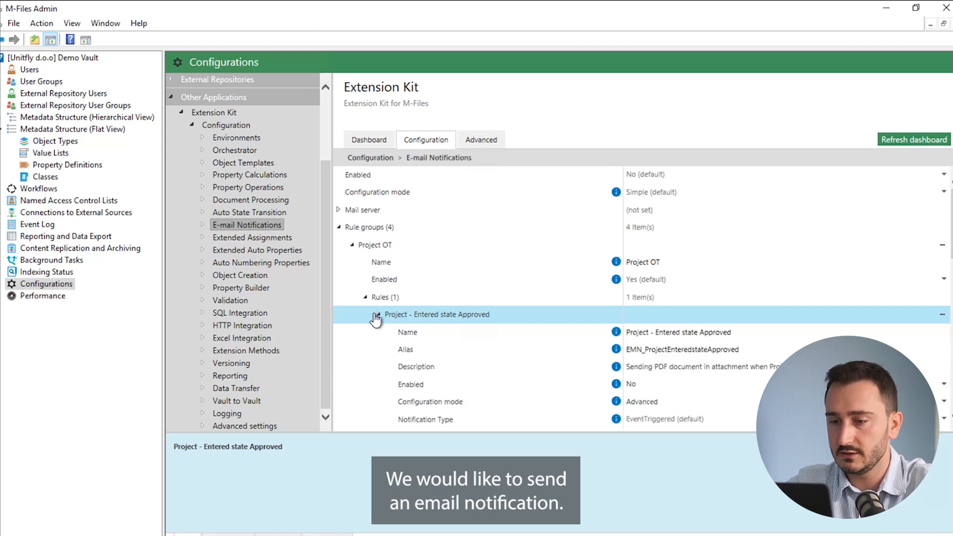
{"action": "scroll", "coordinate": [447, 308], "scroll_direction": "down", "scroll_amount": 2}
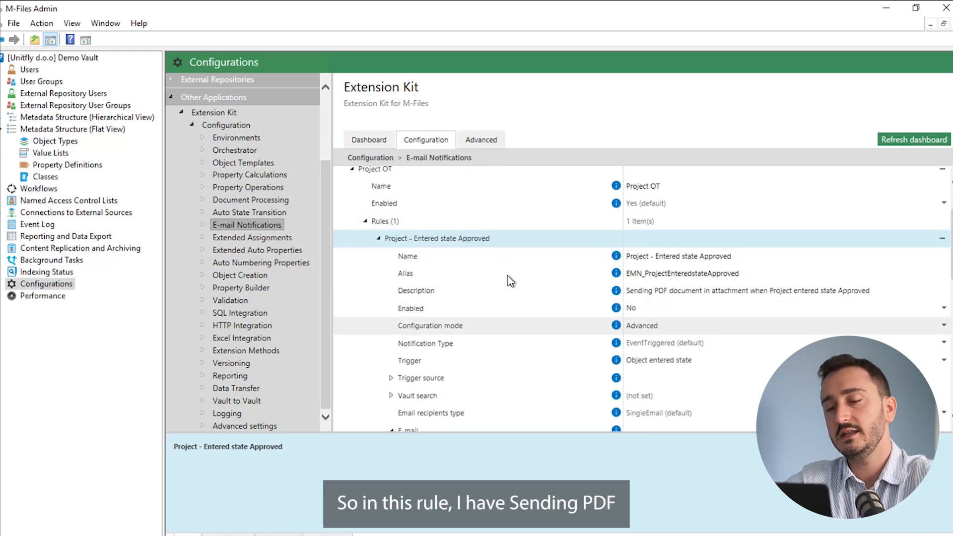
{"action": "scroll", "coordinate": [507, 262], "scroll_direction": "down", "scroll_amount": 1}
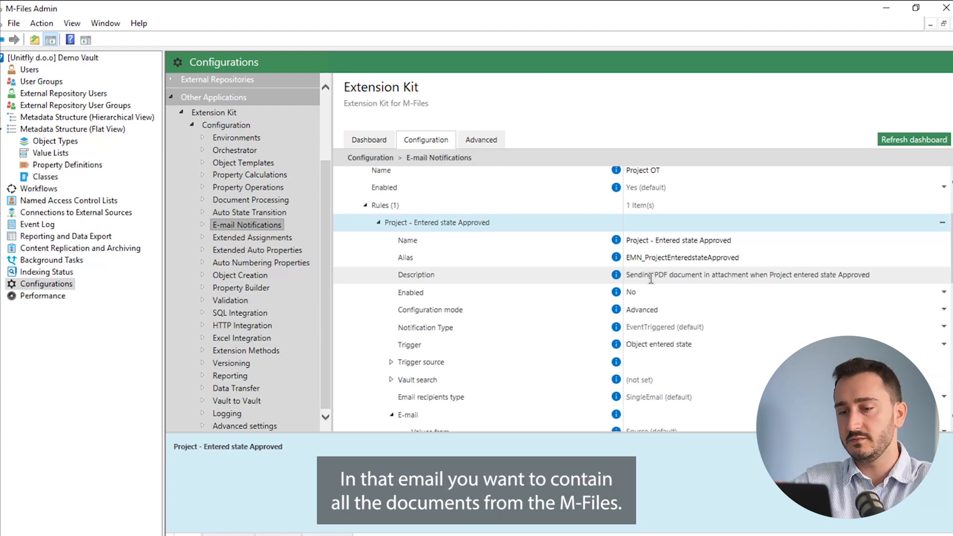
{"action": "scroll", "coordinate": [494, 257], "scroll_direction": "down", "scroll_amount": 3}
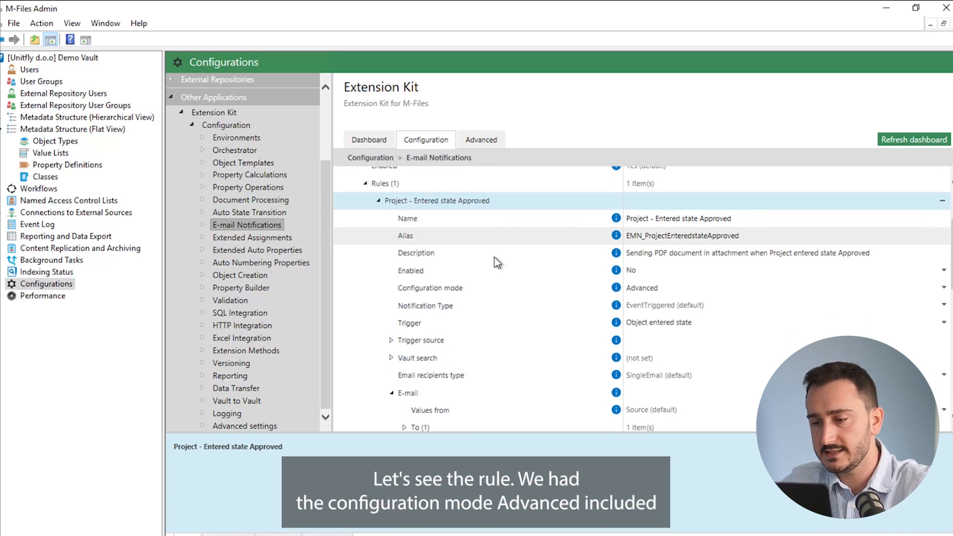
{"action": "scroll", "coordinate": [494, 257], "scroll_direction": "down", "scroll_amount": 1}
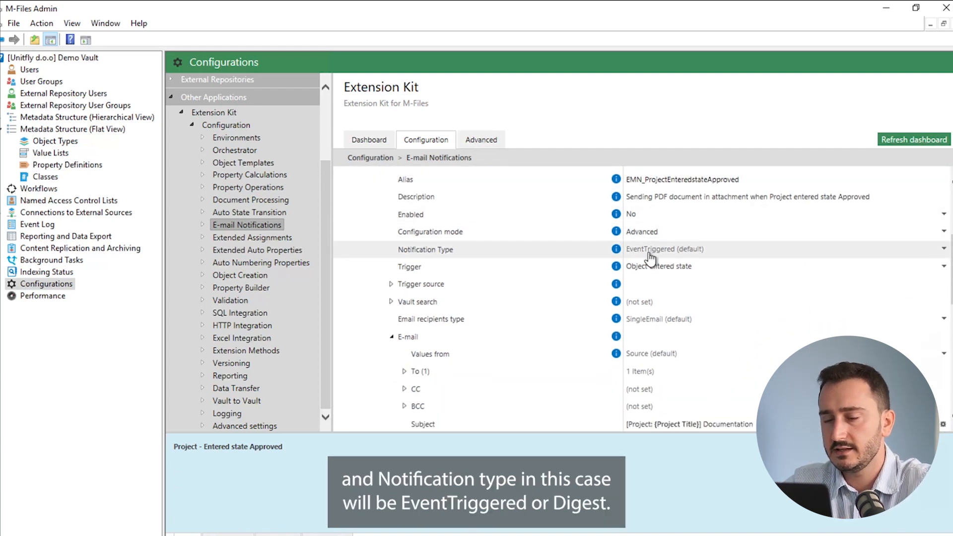
Set the rule's notification type to Digest and expand its digest settings
{"action": "left_click", "coordinate": [694, 251]}
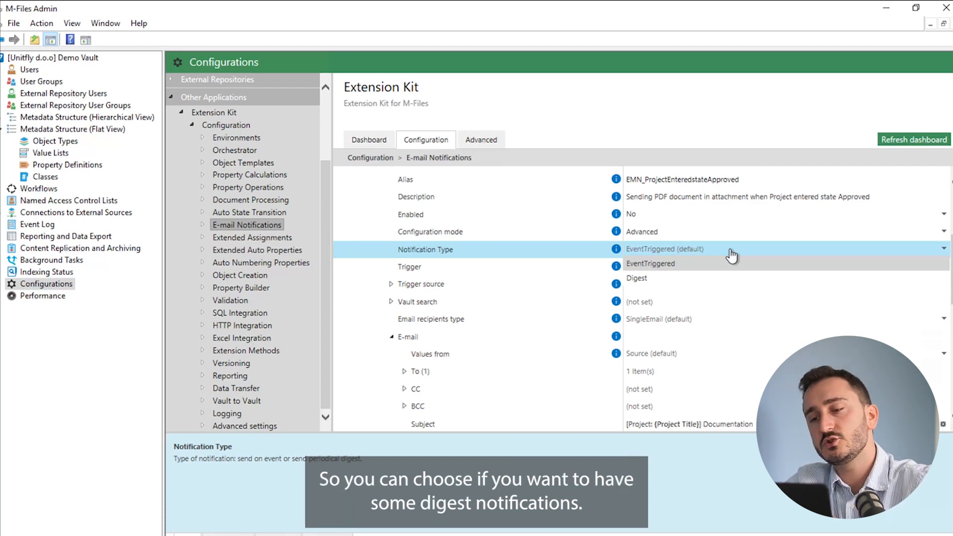
{"action": "left_click", "coordinate": [677, 274]}
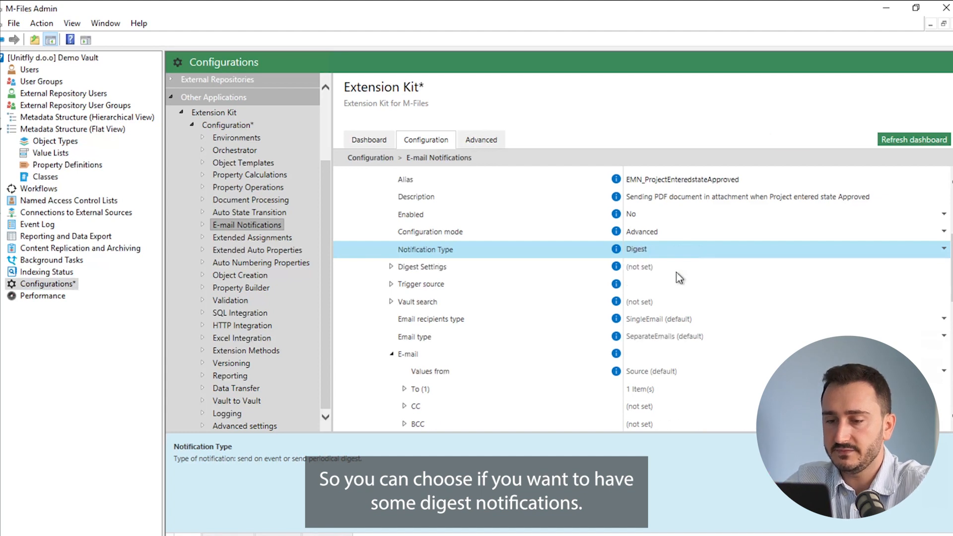
{"action": "left_click", "coordinate": [387, 268]}
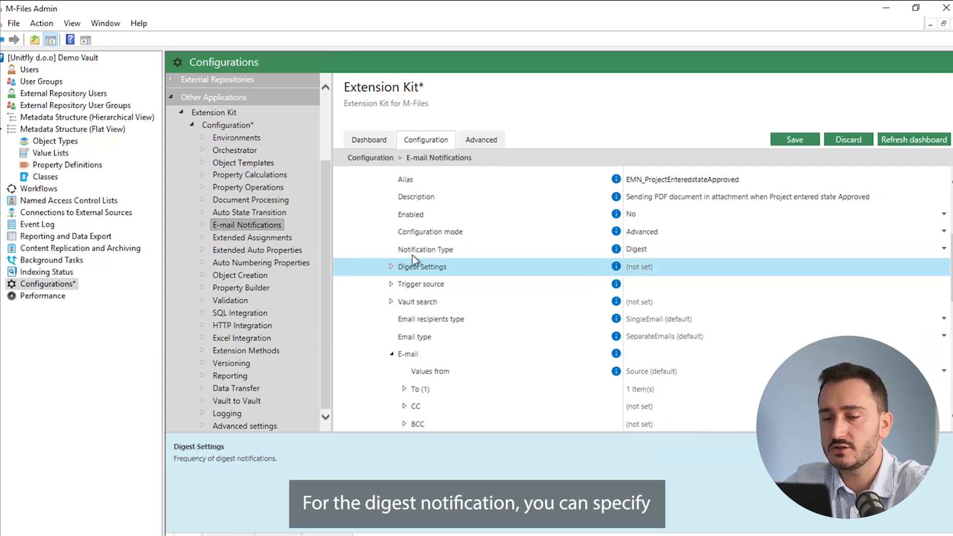
{"action": "left_click", "coordinate": [391, 267]}
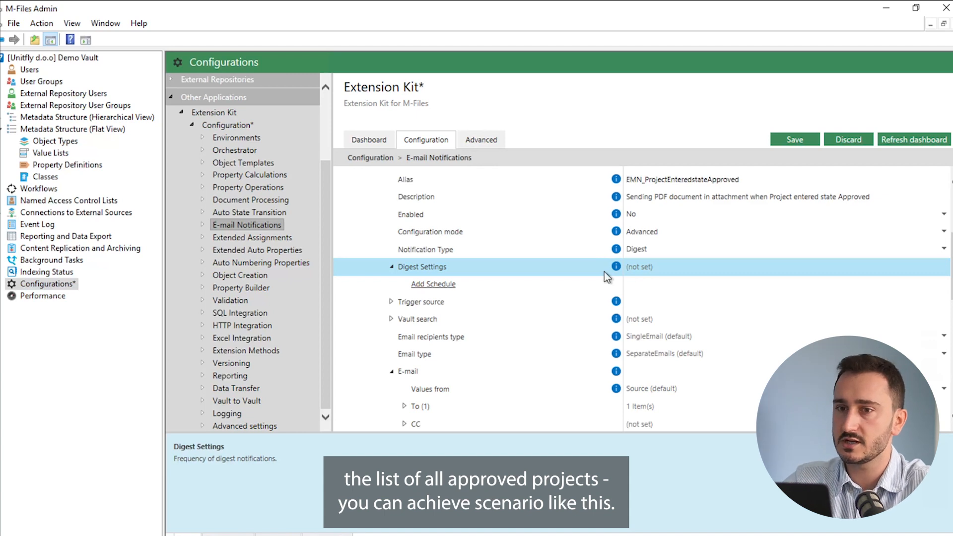
Set the rule's notification type to EventTriggered and view the available trigger events without changing the trigger
{"action": "left_click", "coordinate": [654, 249]}
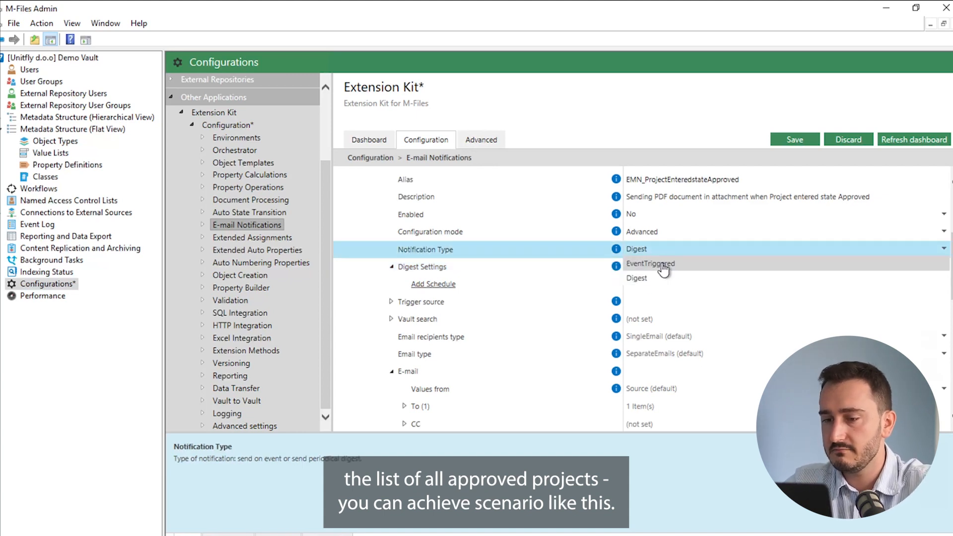
{"action": "left_click", "coordinate": [663, 265]}
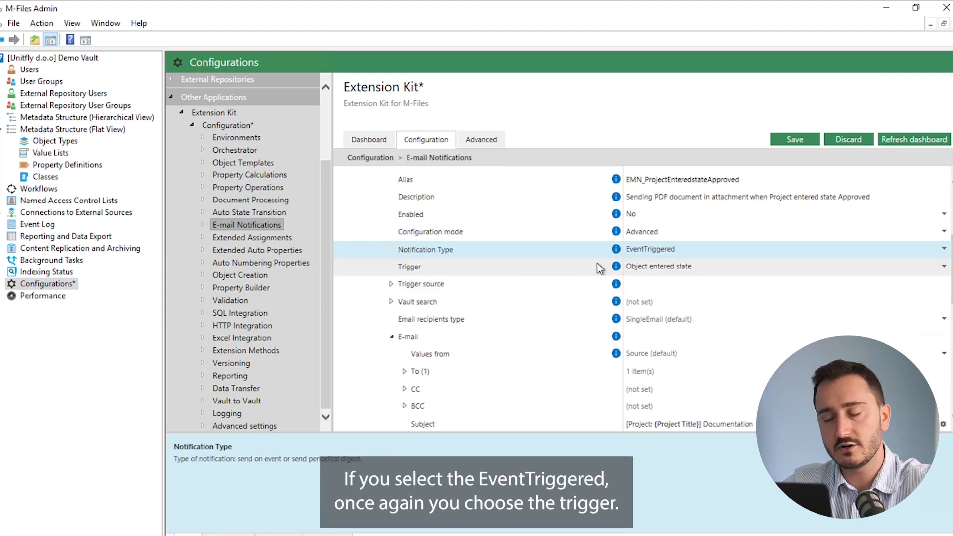
{"action": "left_click", "coordinate": [684, 267]}
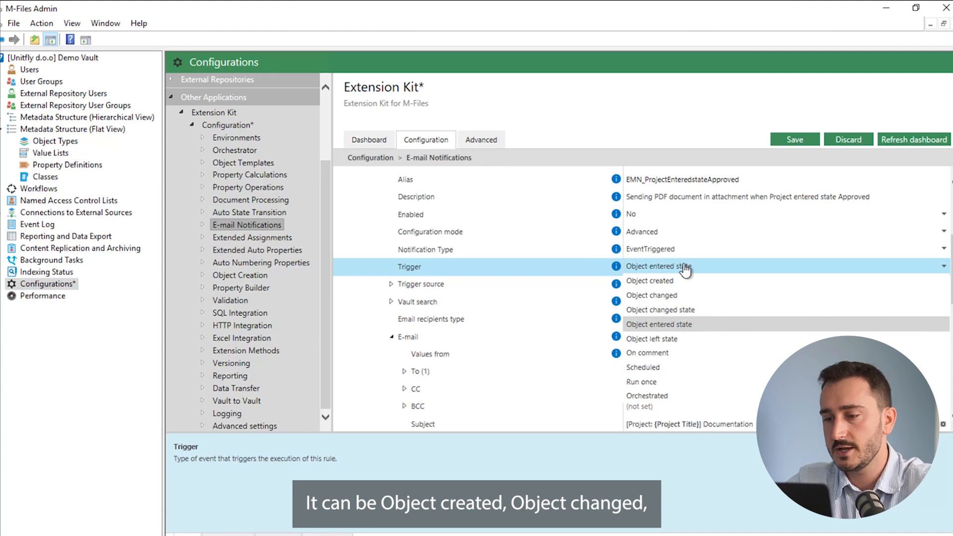
{"action": "left_click", "coordinate": [519, 265]}
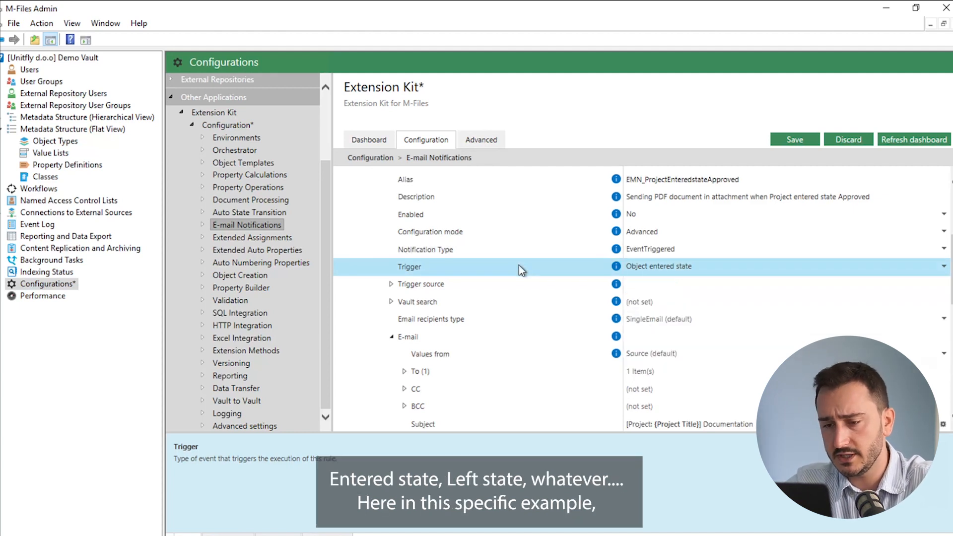
Review the trigger source's object type, class, workflow and state filters, and collapse the section
{"action": "left_click", "coordinate": [392, 284]}
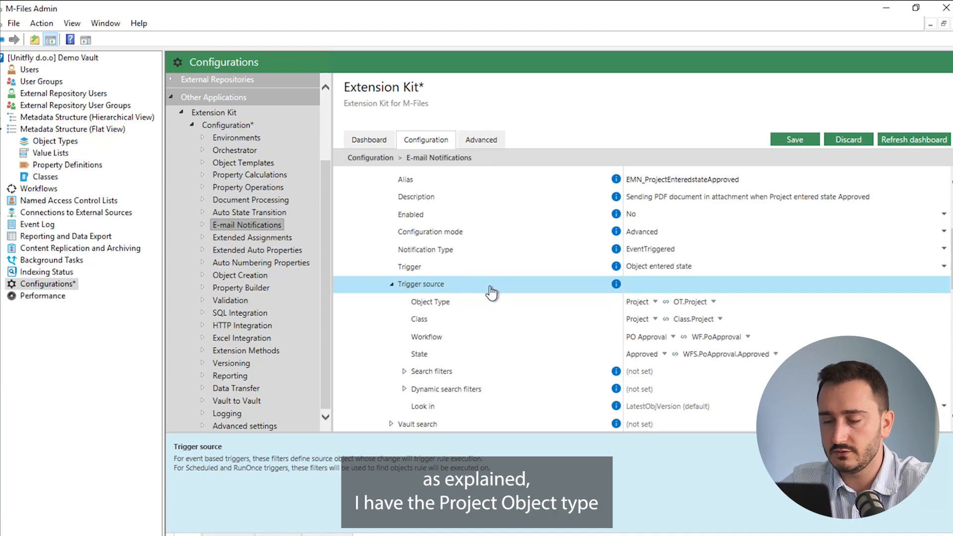
{"action": "scroll", "coordinate": [507, 361], "scroll_direction": "down", "scroll_amount": 1}
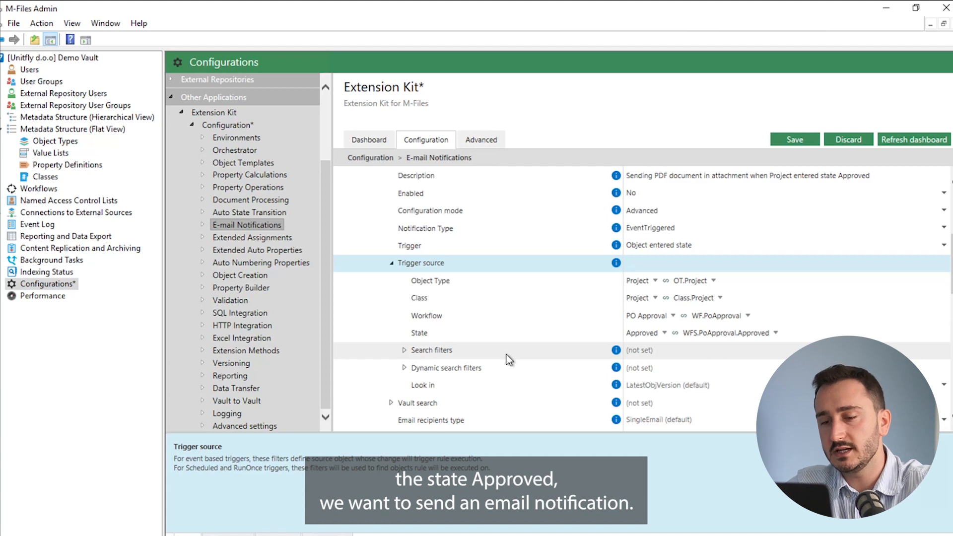
{"action": "left_click", "coordinate": [392, 263]}
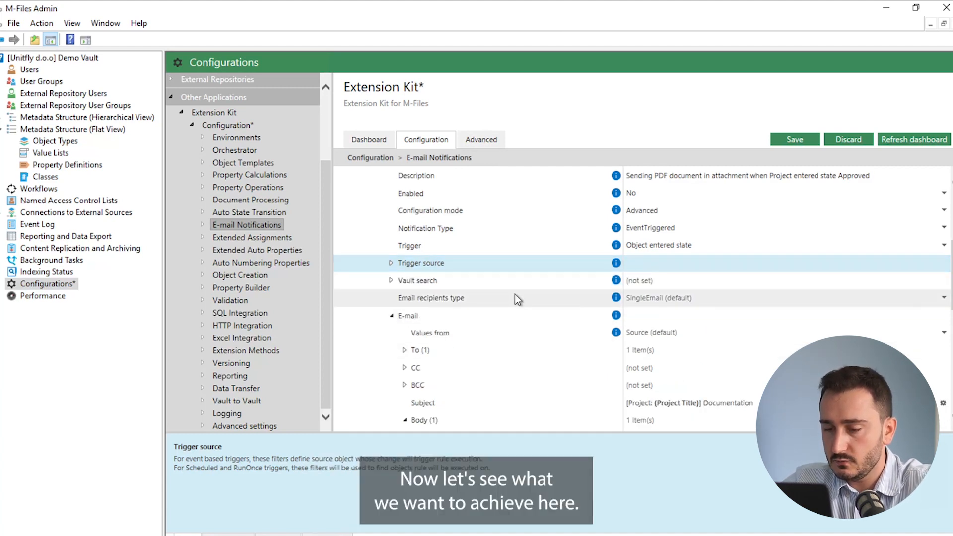
View the options for the rule's email recipients type without changing the selection
{"action": "scroll", "coordinate": [515, 294], "scroll_direction": "down", "scroll_amount": 1}
{"action": "left_click", "coordinate": [667, 268]}
{"action": "left_click", "coordinate": [668, 268]}
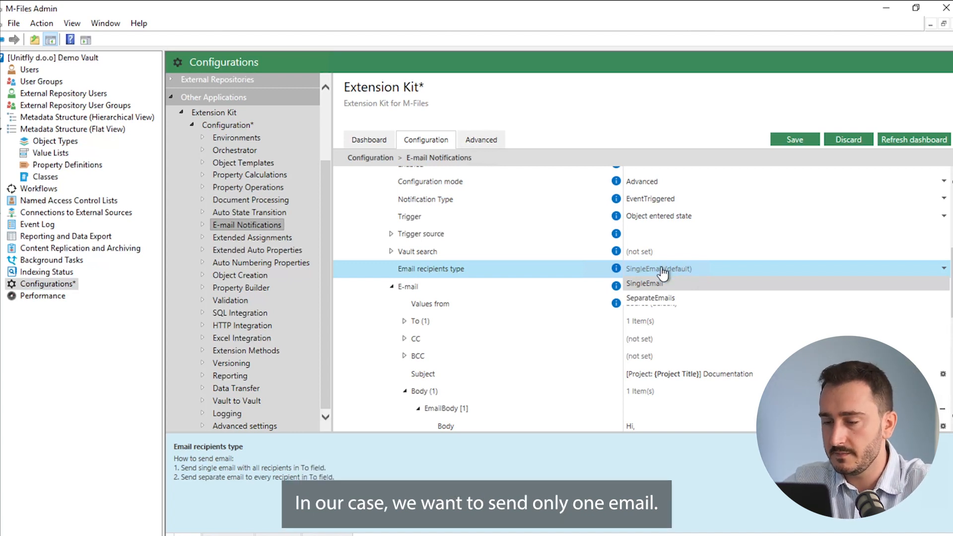
{"action": "left_click", "coordinate": [549, 272]}
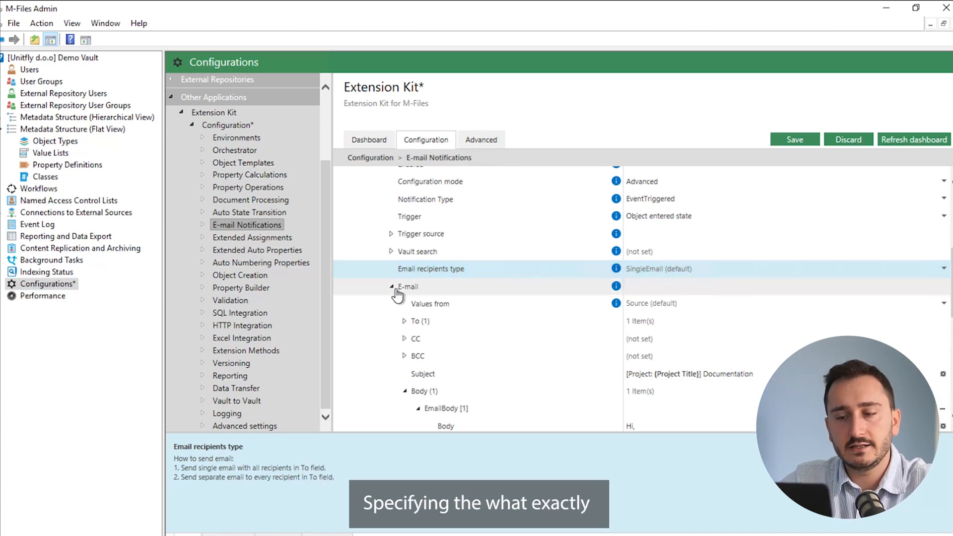
Examine the email's To, CC and BCC recipient fields and expand the first dynamic address under To
{"action": "scroll", "coordinate": [512, 314], "scroll_direction": "down", "scroll_amount": 1}
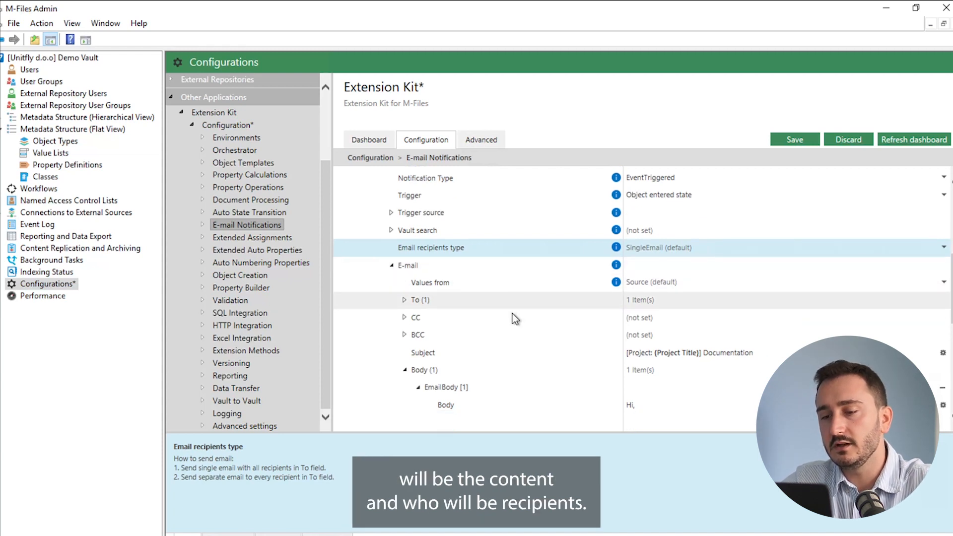
{"action": "scroll", "coordinate": [512, 314], "scroll_direction": "down", "scroll_amount": 2}
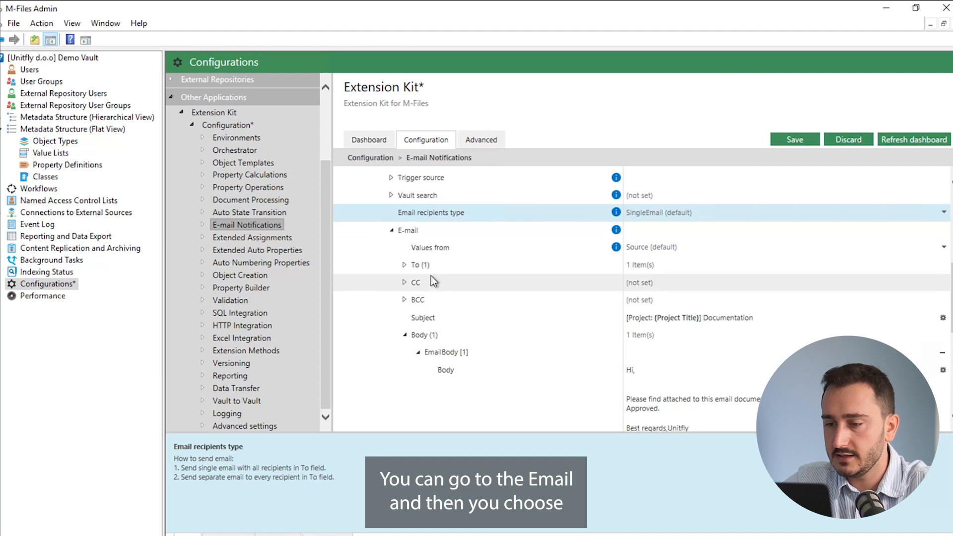
{"action": "left_click", "coordinate": [402, 267]}
{"action": "left_click", "coordinate": [403, 265]}
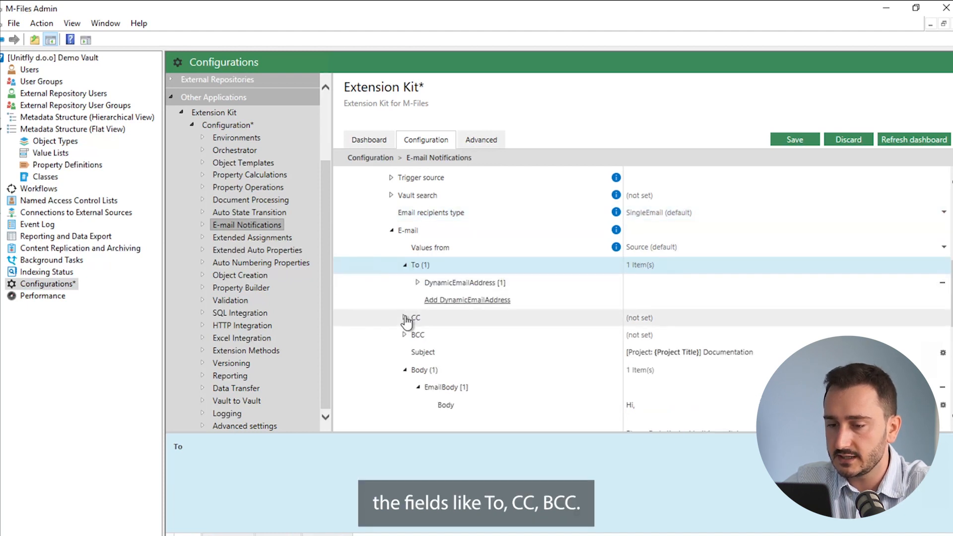
{"action": "left_click", "coordinate": [404, 318]}
{"action": "left_click", "coordinate": [404, 353]}
{"action": "left_click", "coordinate": [404, 352]}
{"action": "left_click", "coordinate": [405, 318]}
{"action": "left_click", "coordinate": [416, 283]}
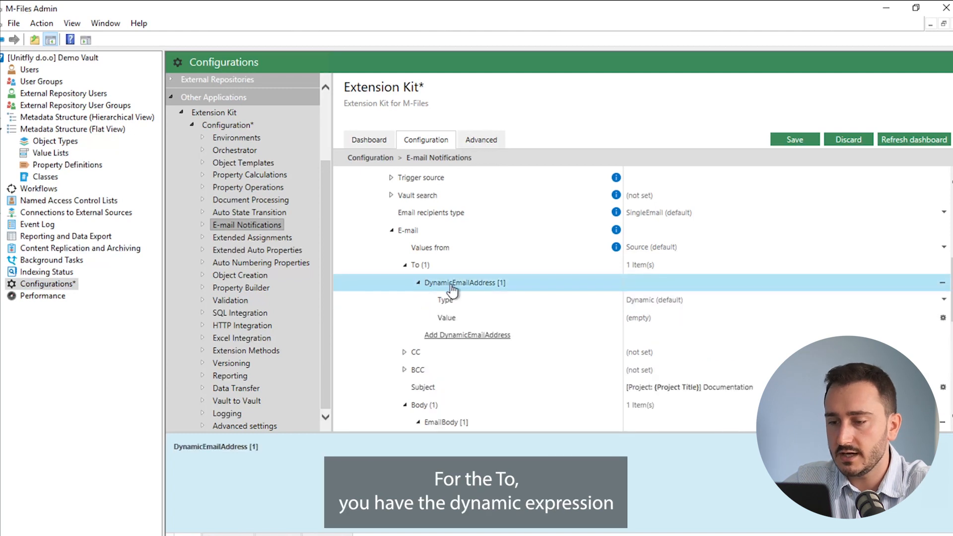
Check the address type options for the To recipient, keep Dynamic, inspect its value field, and collapse the To section
{"action": "left_click", "coordinate": [687, 317]}
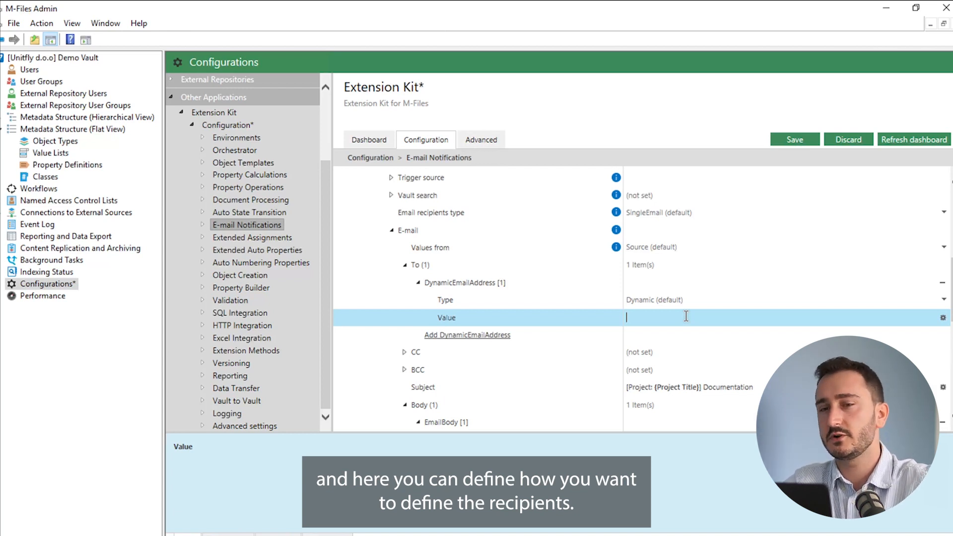
{"action": "left_click", "coordinate": [675, 302]}
{"action": "left_click", "coordinate": [677, 303]}
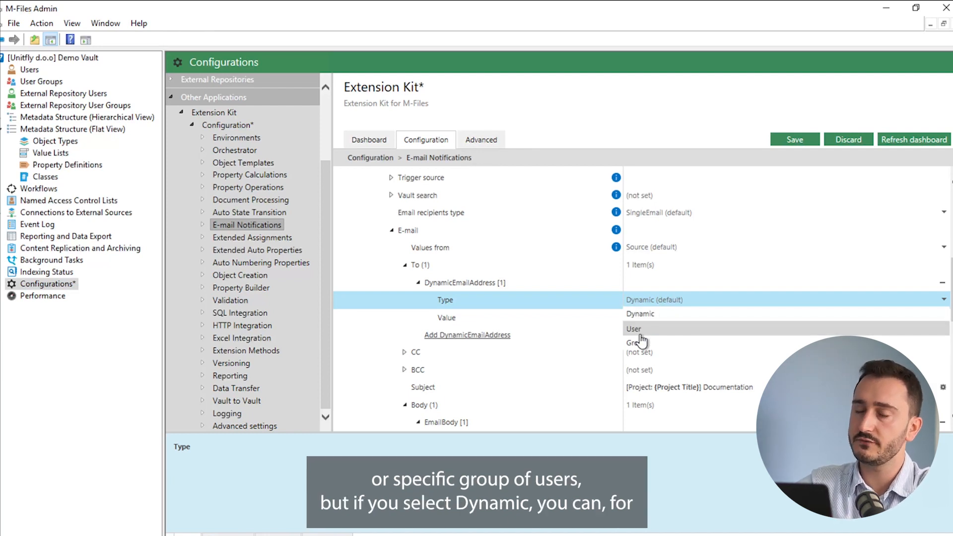
{"action": "left_click", "coordinate": [660, 313]}
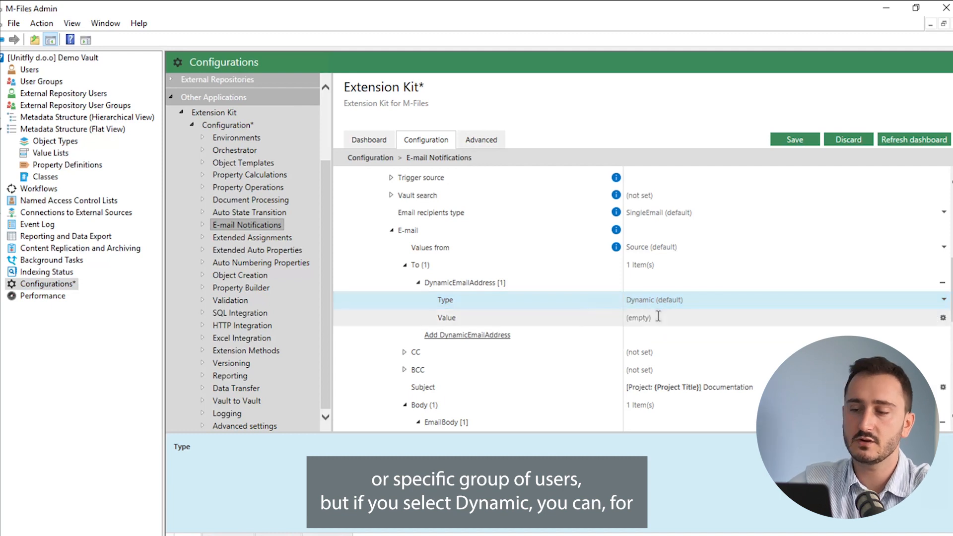
{"action": "left_click", "coordinate": [658, 317]}
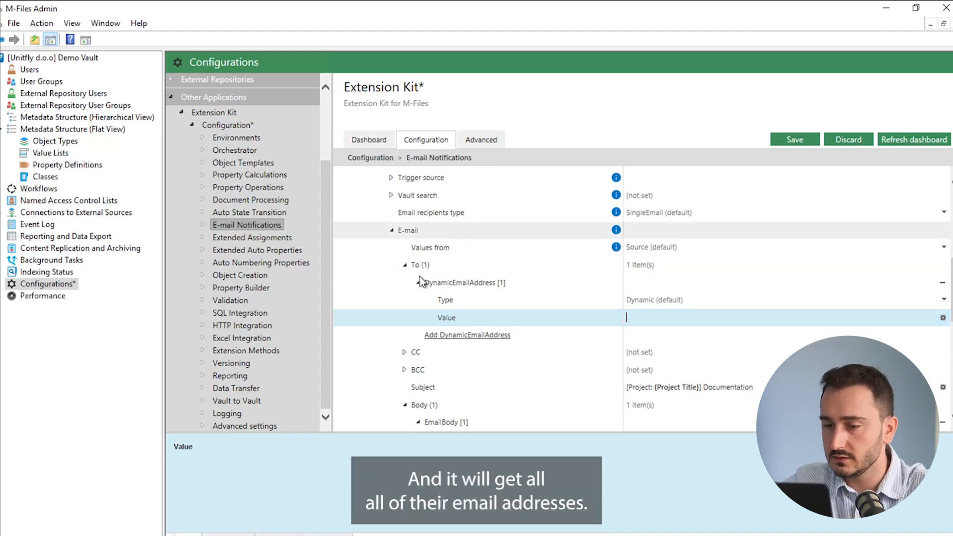
{"action": "left_click", "coordinate": [405, 266]}
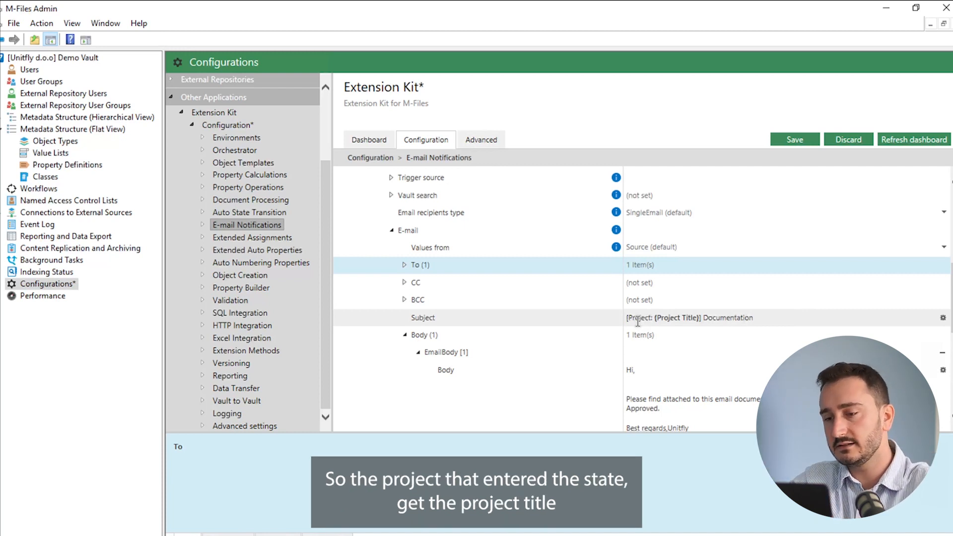
Examine the email's subject and body text, and view the Type and BodyType options without changing them
{"action": "scroll", "coordinate": [505, 334], "scroll_direction": "down", "scroll_amount": 1}
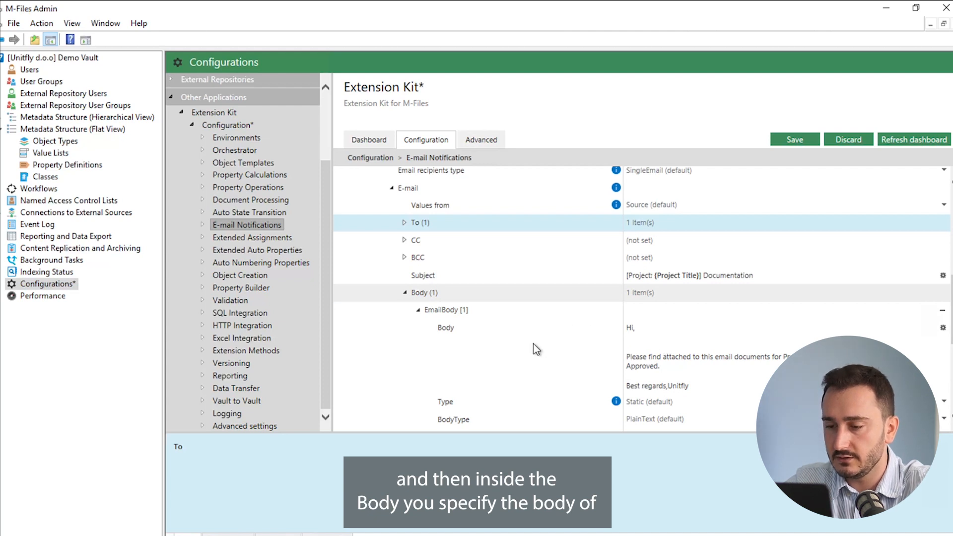
{"action": "scroll", "coordinate": [534, 344], "scroll_direction": "down", "scroll_amount": 3}
{"action": "scroll", "coordinate": [605, 258], "scroll_direction": "up", "scroll_amount": 1}
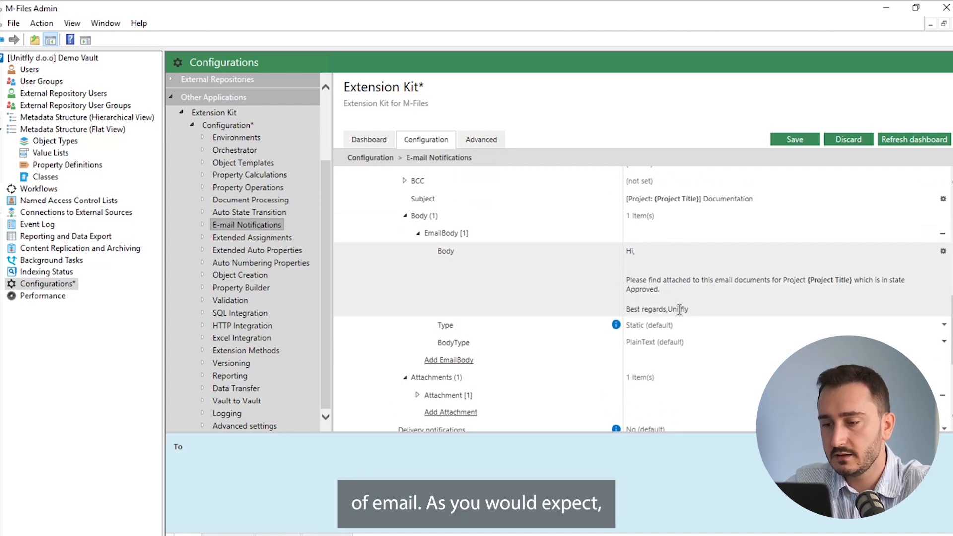
{"action": "left_click", "coordinate": [668, 327]}
{"action": "left_click", "coordinate": [654, 328]}
{"action": "left_click", "coordinate": [663, 341]}
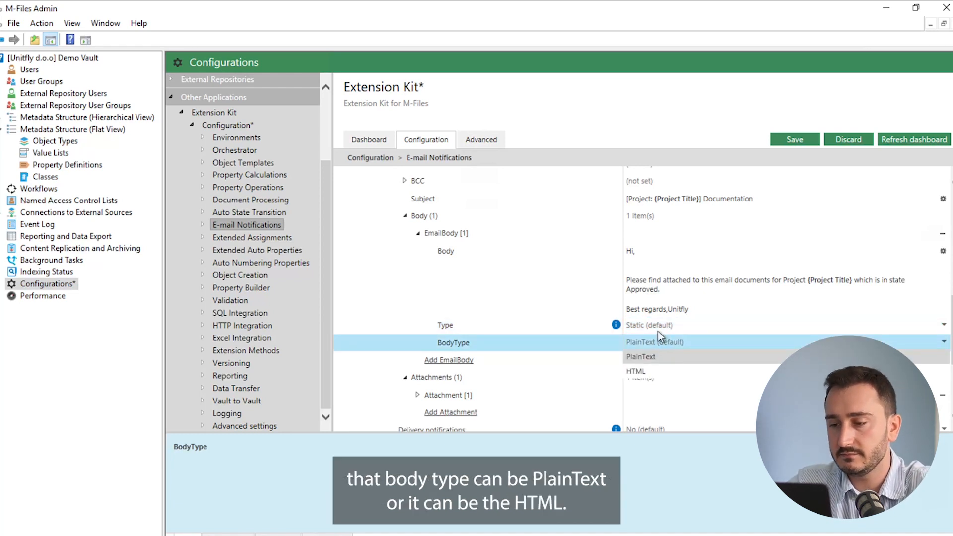
{"action": "left_click", "coordinate": [651, 336]}
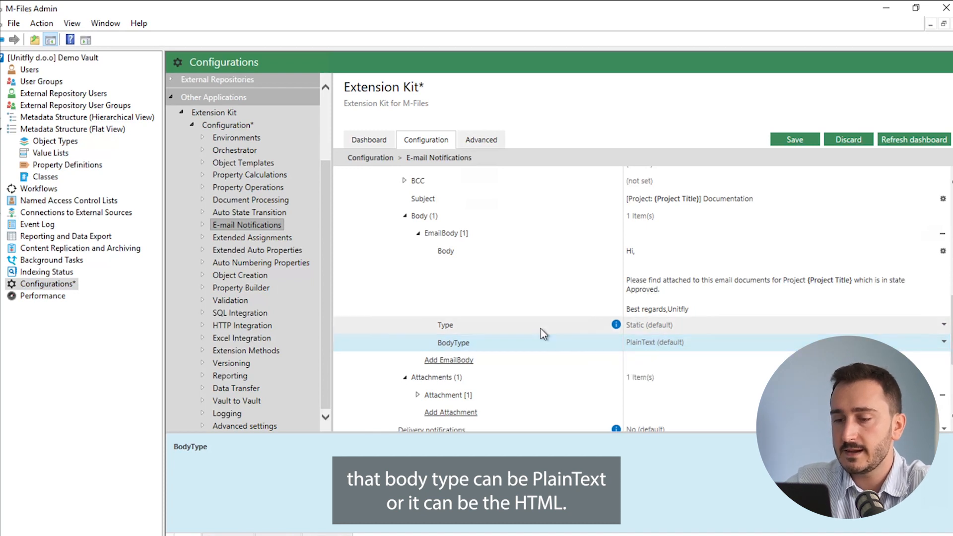
{"action": "scroll", "coordinate": [540, 329], "scroll_direction": "down", "scroll_amount": 1}
{"action": "scroll", "coordinate": [589, 300], "scroll_direction": "down", "scroll_amount": 2}
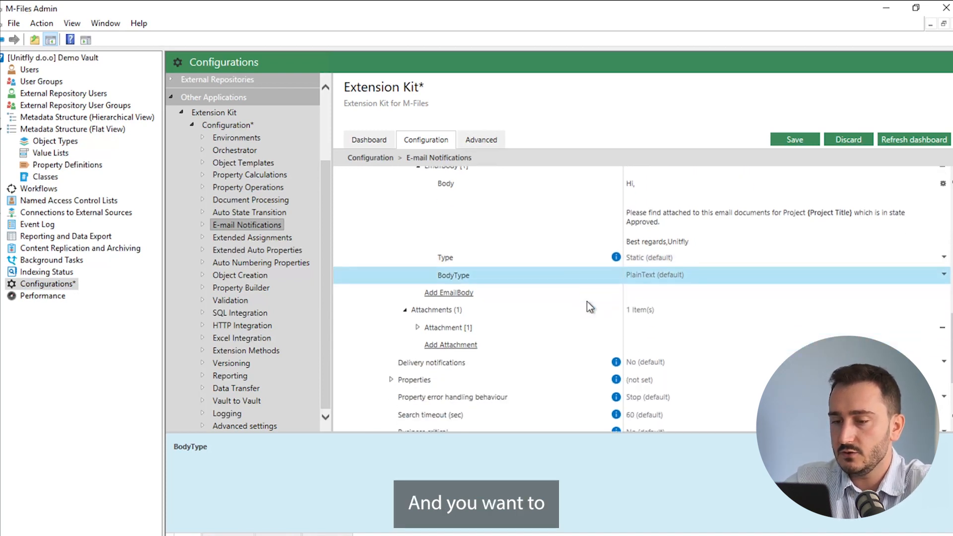
Expand the email's first attachment, inspect its reference expression and filename wildcard, and view the Mode options, keeping Reference
{"action": "left_click", "coordinate": [418, 318]}
{"action": "scroll", "coordinate": [543, 297], "scroll_direction": "down", "scroll_amount": 2}
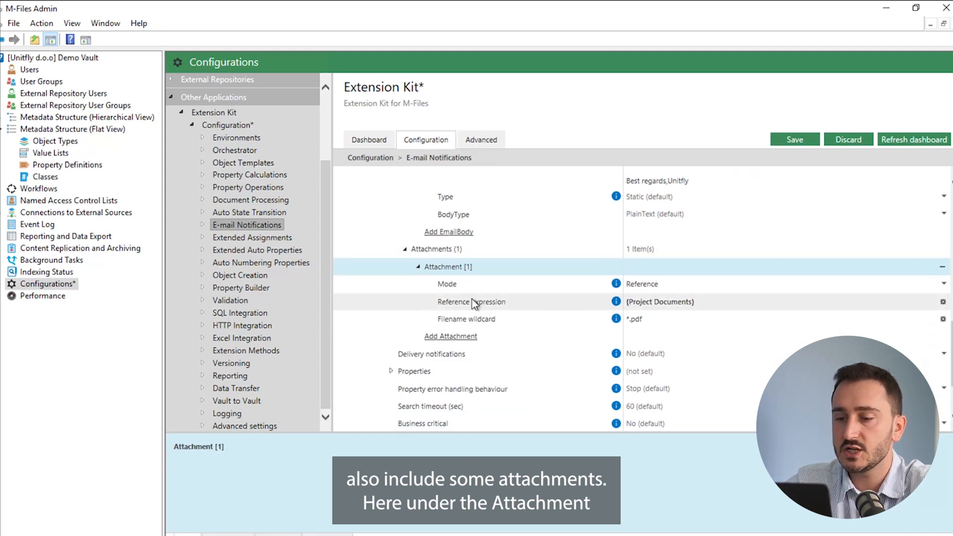
{"action": "left_click", "coordinate": [658, 285]}
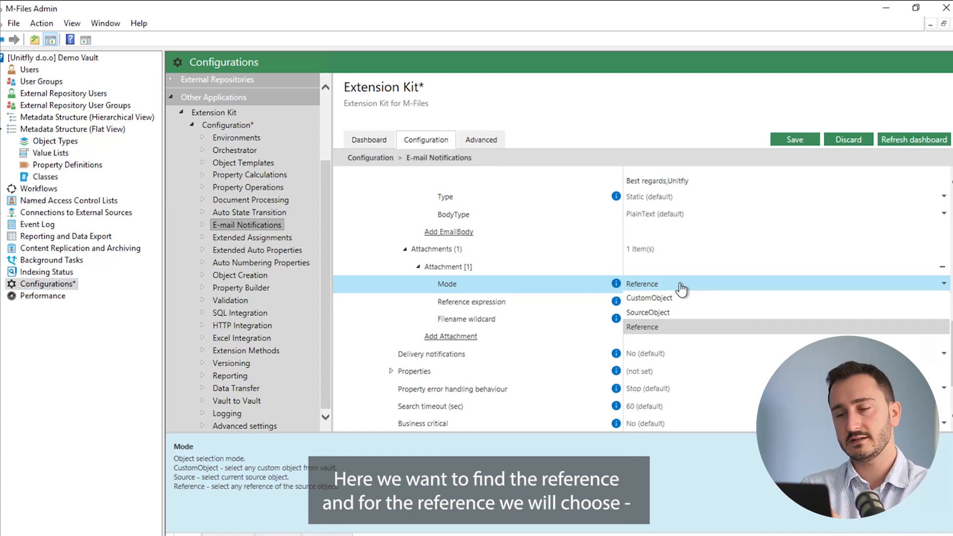
{"action": "left_click", "coordinate": [678, 288]}
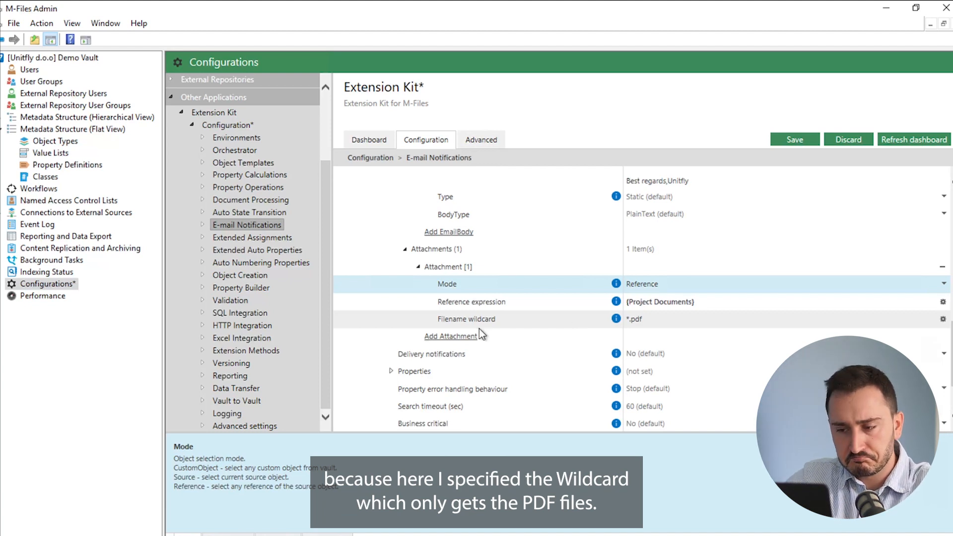
Review the rule's email body and attachment settings together with its delivery notification, property error handling, search timeout and business critical settings
{"action": "scroll", "coordinate": [496, 321], "scroll_direction": "up", "scroll_amount": 5}
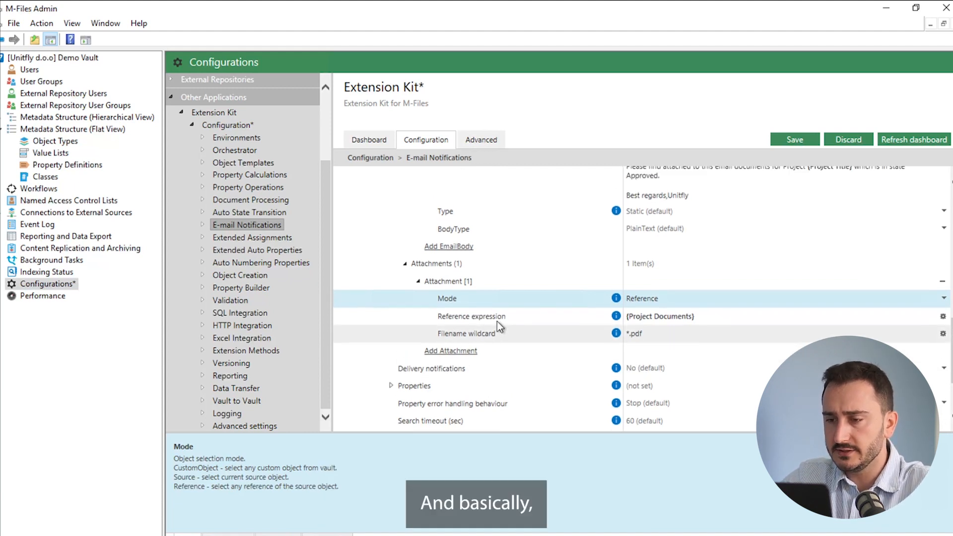
{"action": "scroll", "coordinate": [498, 322], "scroll_direction": "up", "scroll_amount": 4}
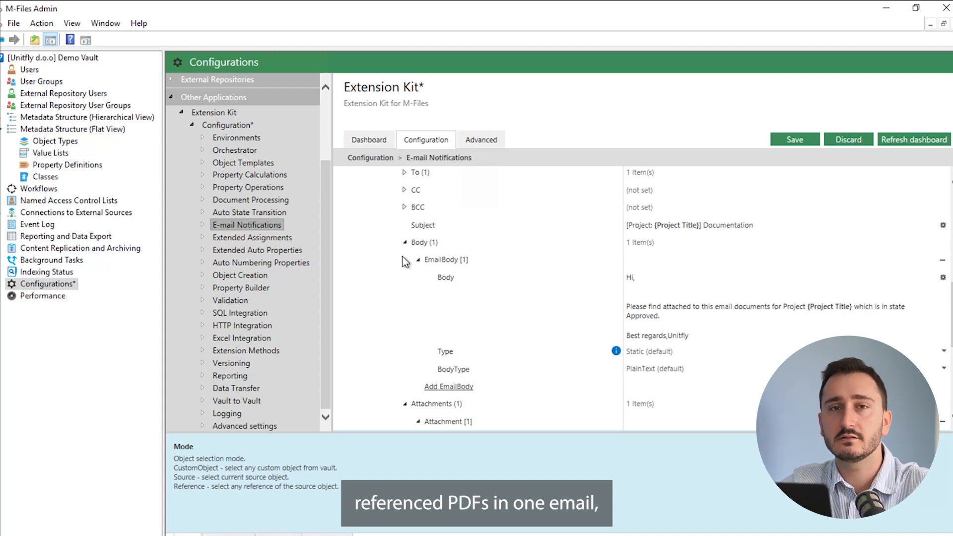
{"action": "scroll", "coordinate": [406, 262], "scroll_direction": "down", "scroll_amount": 3}
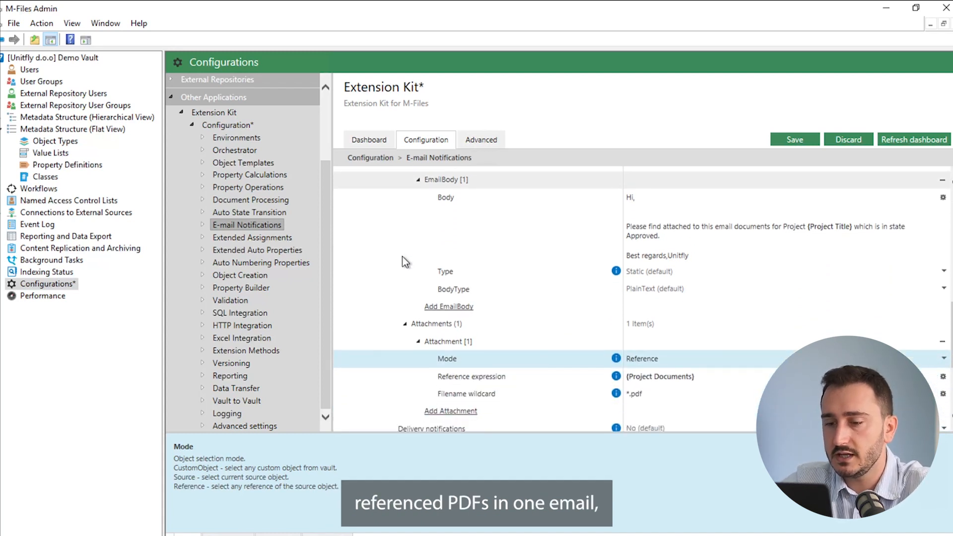
{"action": "scroll", "coordinate": [418, 313], "scroll_direction": "down", "scroll_amount": 1}
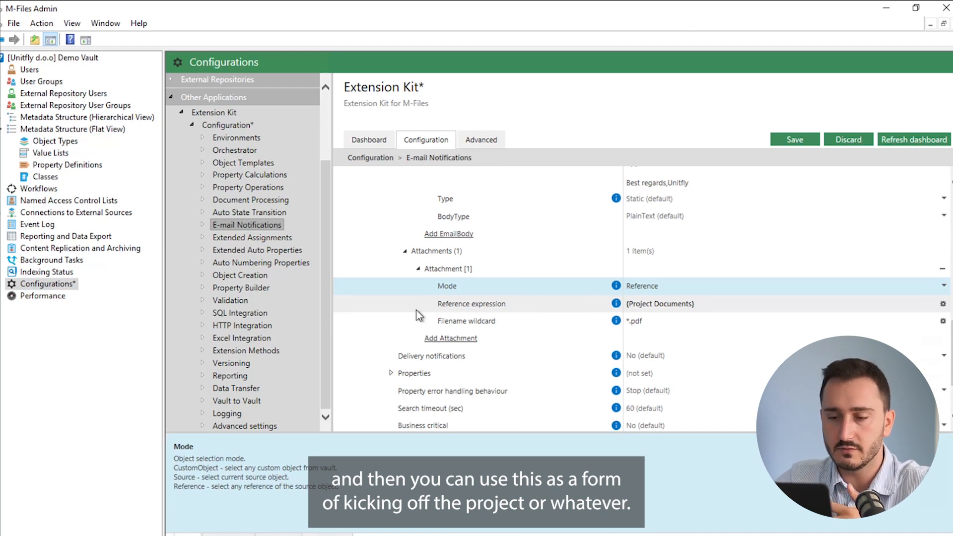
{"action": "scroll", "coordinate": [407, 263], "scroll_direction": "down", "scroll_amount": 1}
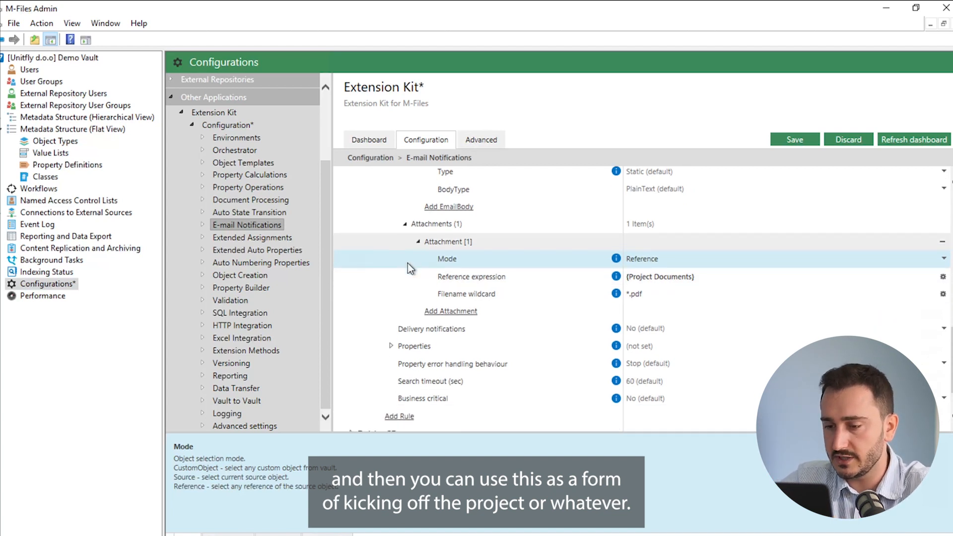
{"action": "scroll", "coordinate": [408, 266], "scroll_direction": "up", "scroll_amount": 3}
{"action": "scroll", "coordinate": [406, 263], "scroll_direction": "down", "scroll_amount": 3}
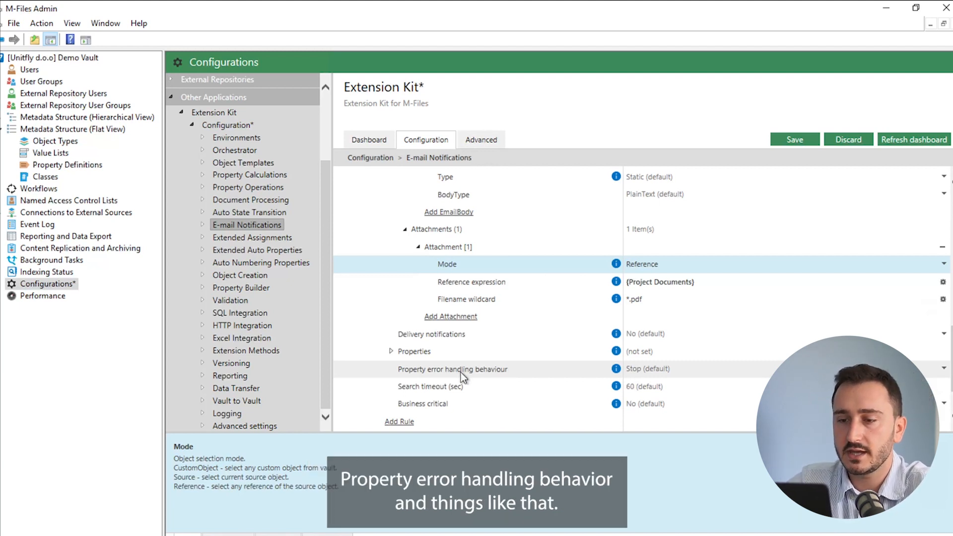
{"action": "scroll", "coordinate": [461, 374], "scroll_direction": "up", "scroll_amount": 3}
{"action": "scroll", "coordinate": [461, 376], "scroll_direction": "up", "scroll_amount": 5}
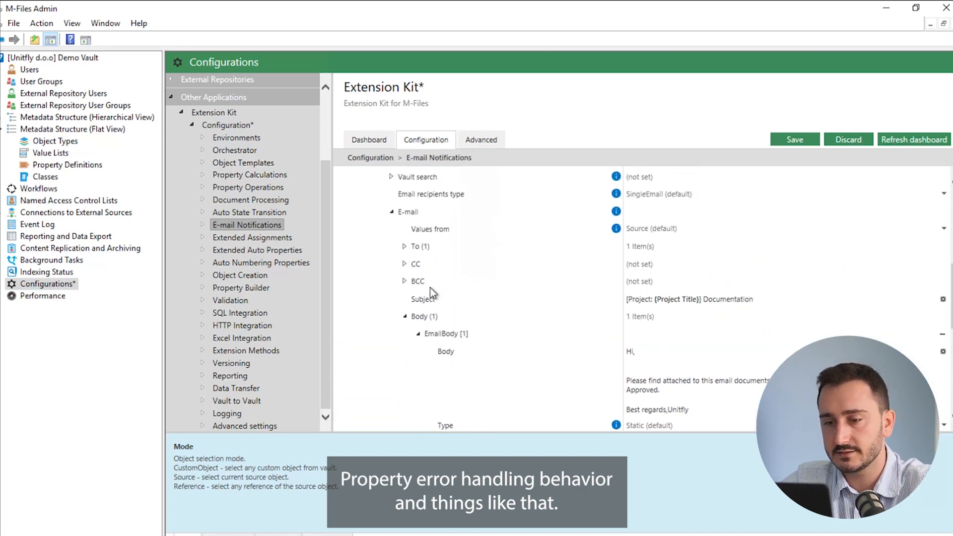
{"action": "scroll", "coordinate": [431, 292], "scroll_direction": "down", "scroll_amount": 1}
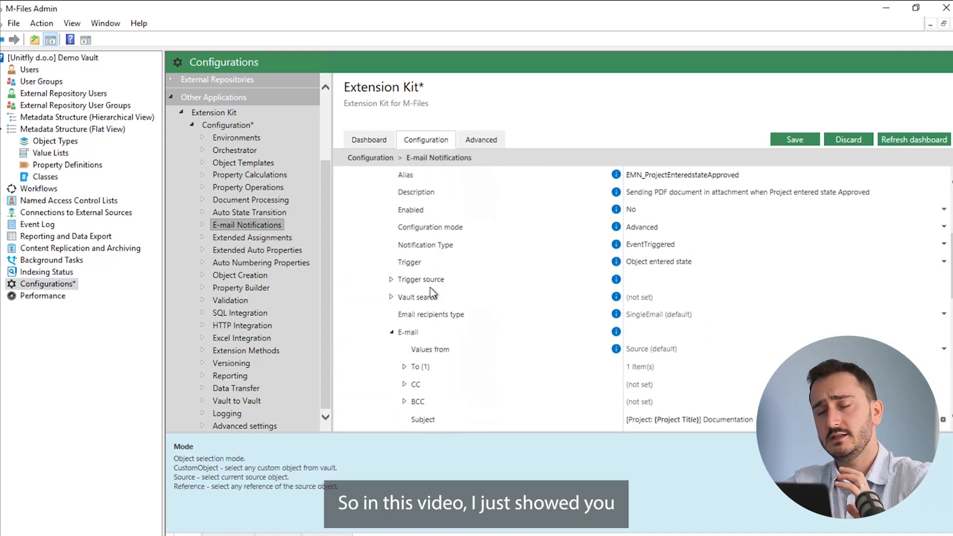